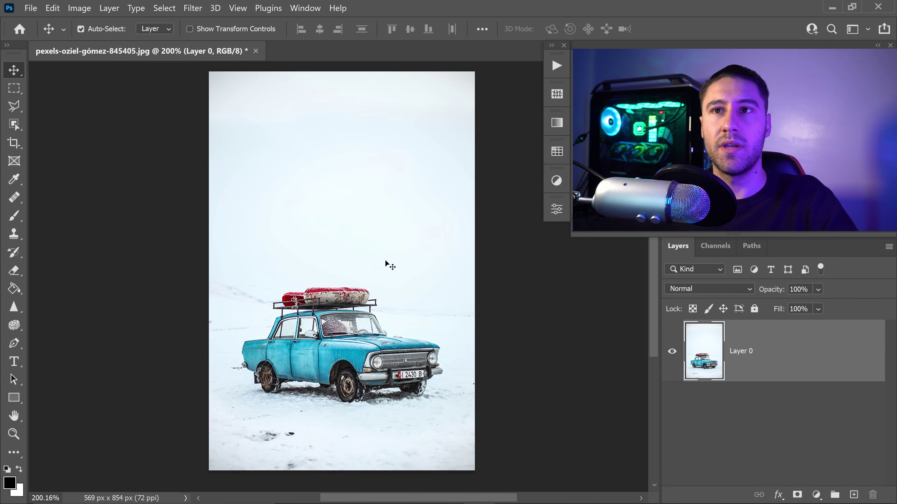
Open the Image menu for the 569 × 854 px car photo to reach Image Size.
click(89, 12)
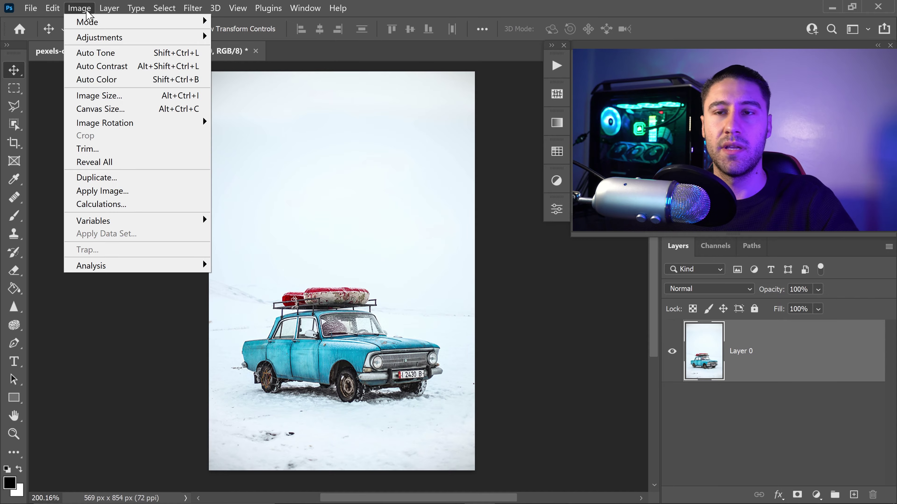
click(138, 96)
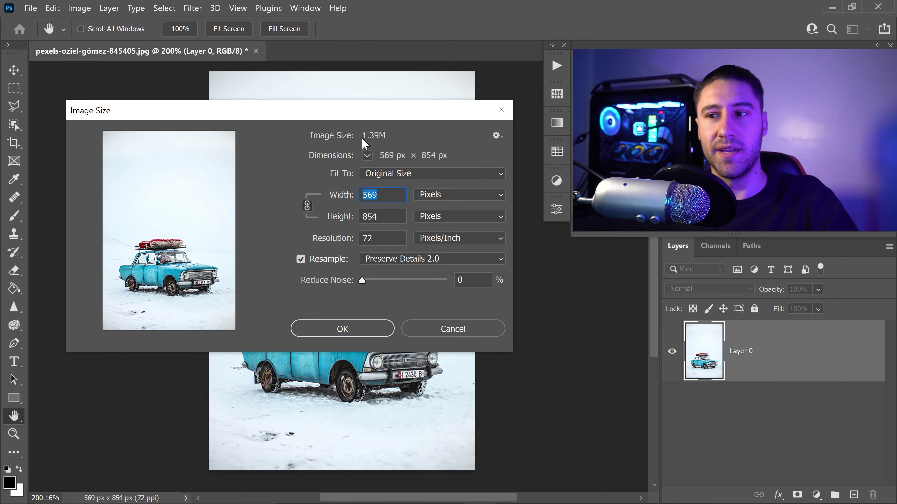
drag(193, 120, 185, 128)
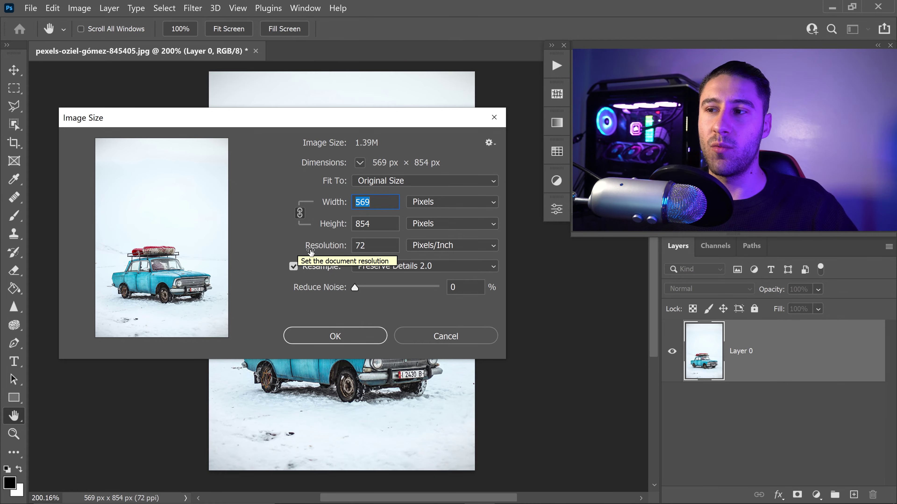
click(445, 202)
click(438, 225)
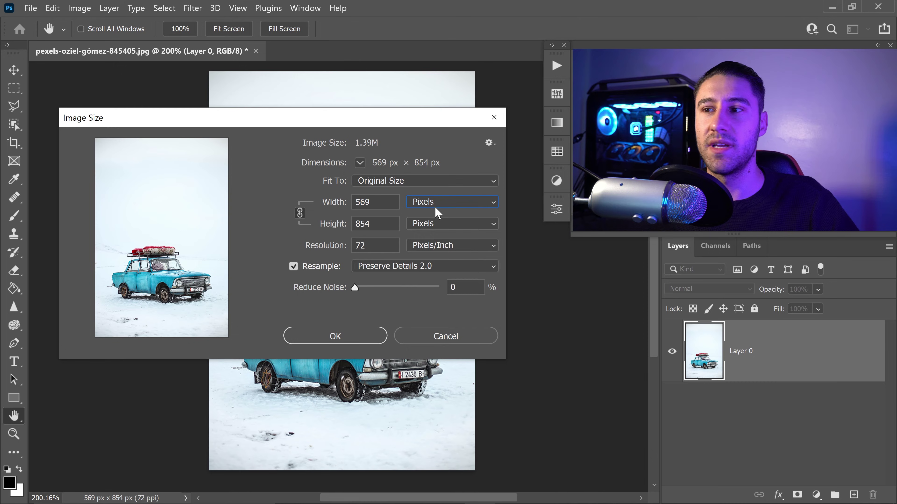
click(436, 206)
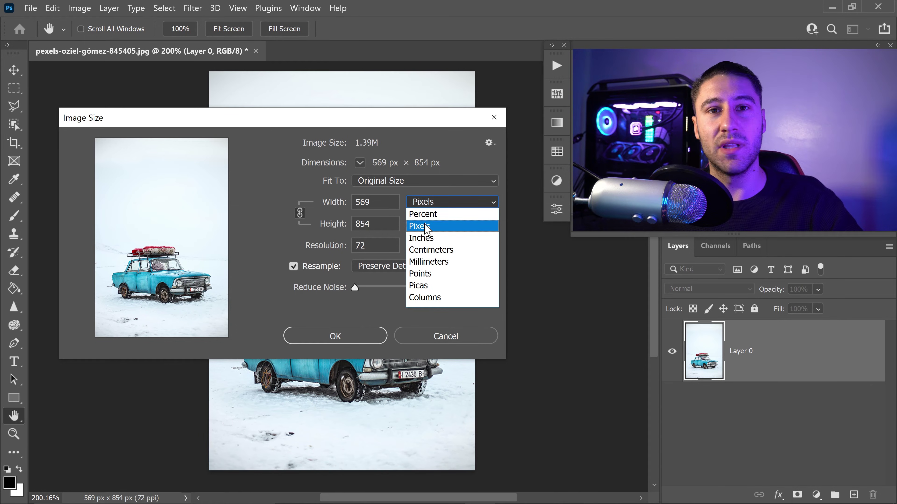
click(429, 229)
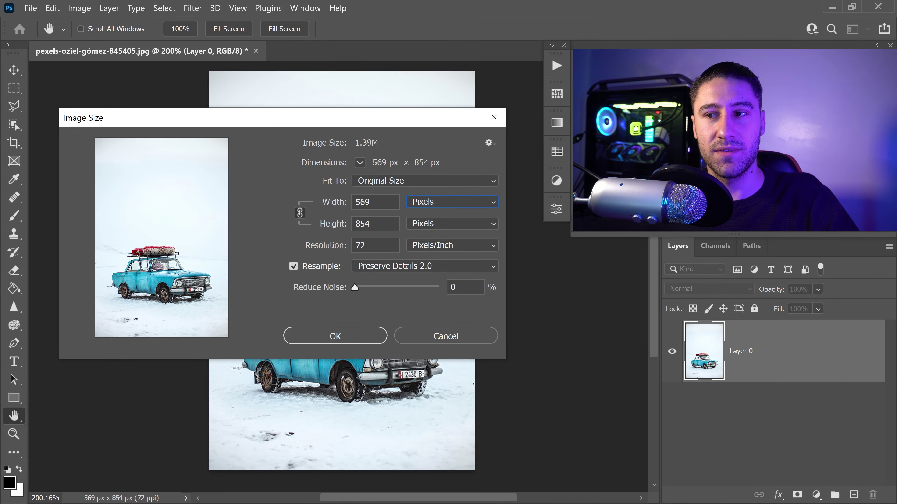
click(300, 212)
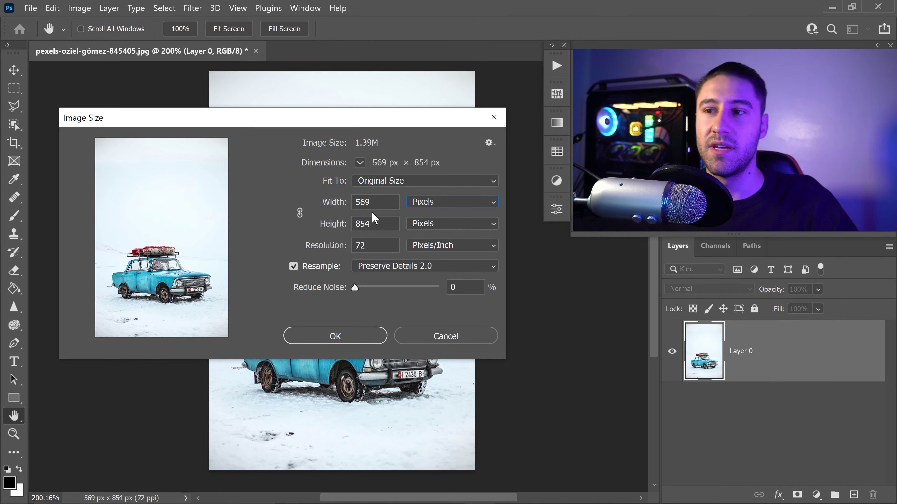
key(shift+Tab)
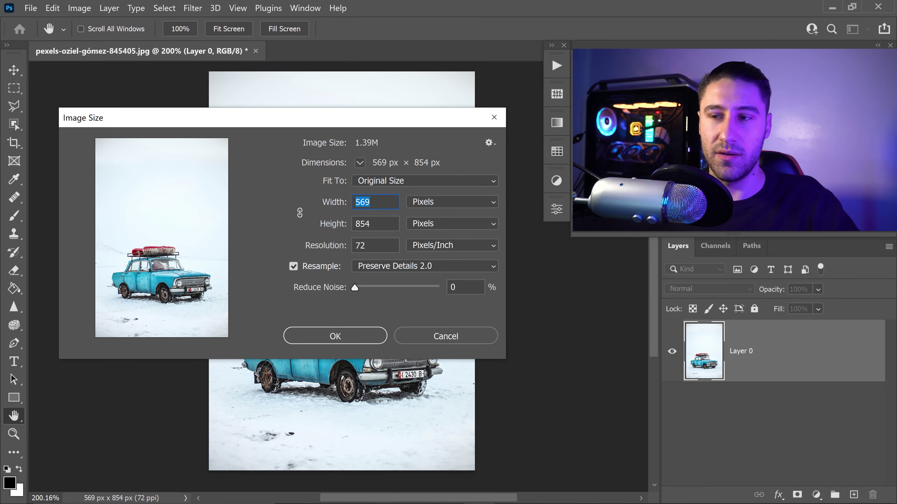
text(3648)
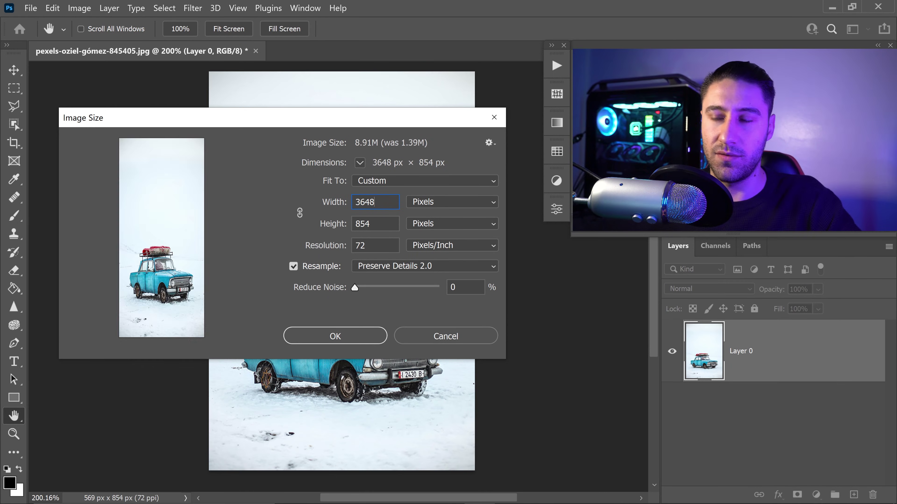
mouse_move(170, 311)
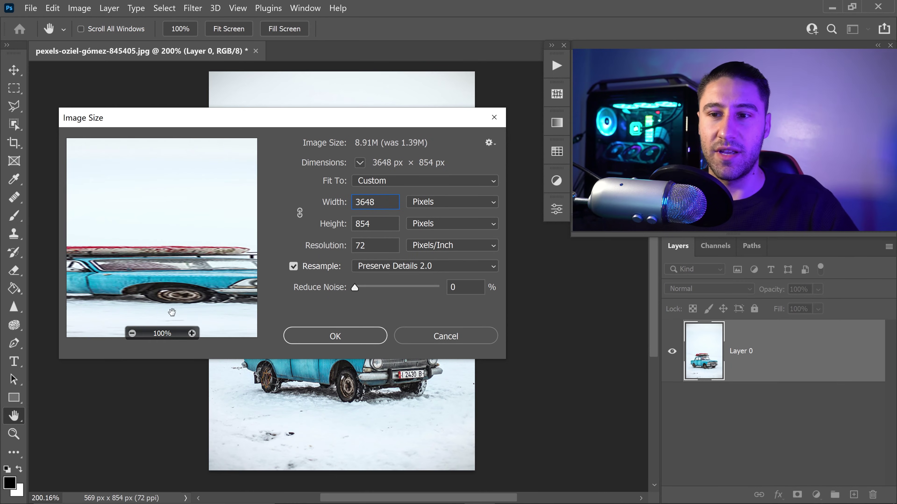
click(133, 334)
click(135, 334)
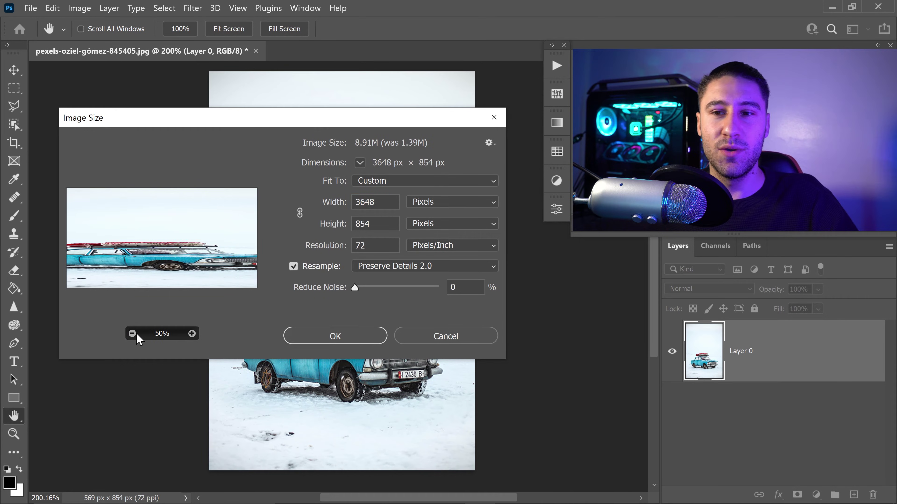
click(133, 333)
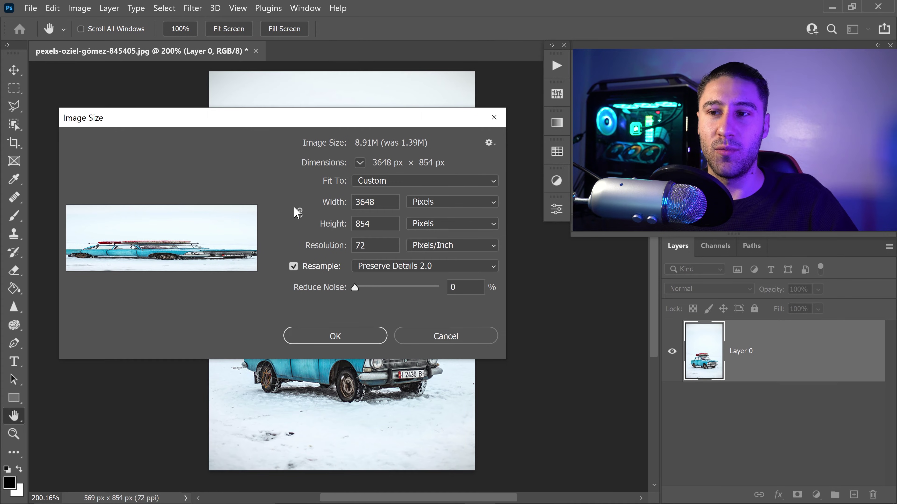
Relink proportions and set width to 3648 px so height becomes 5475 px, zooming the preview out.
click(299, 213)
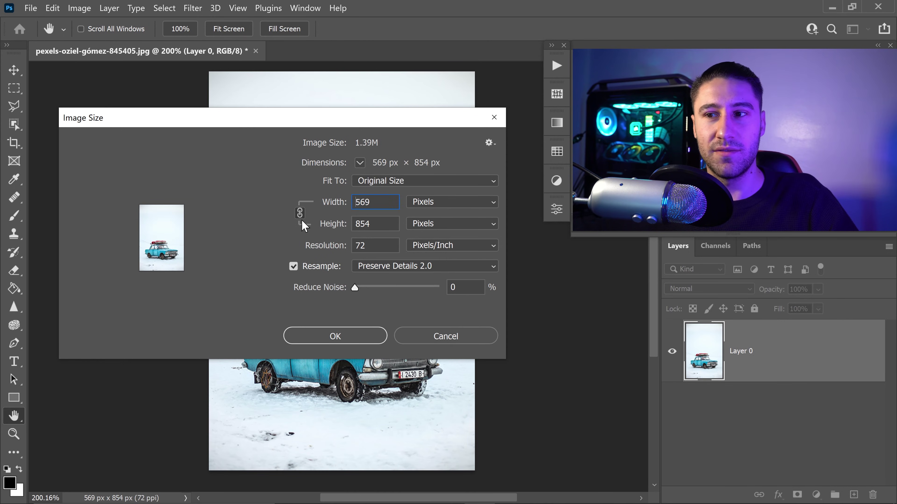
click(339, 200)
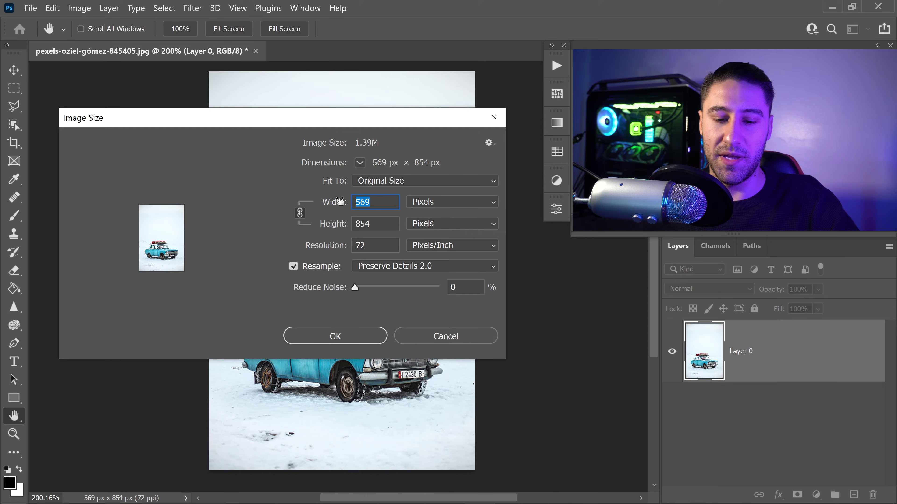
text(3648)
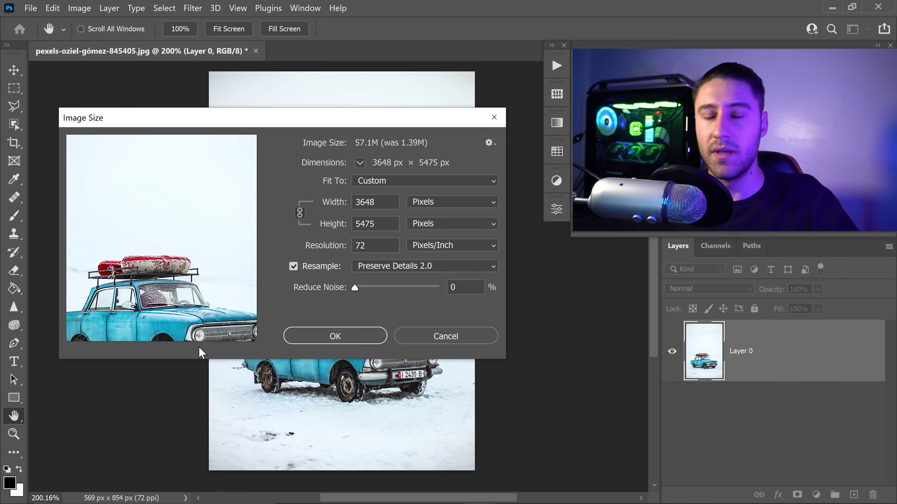
click(131, 333)
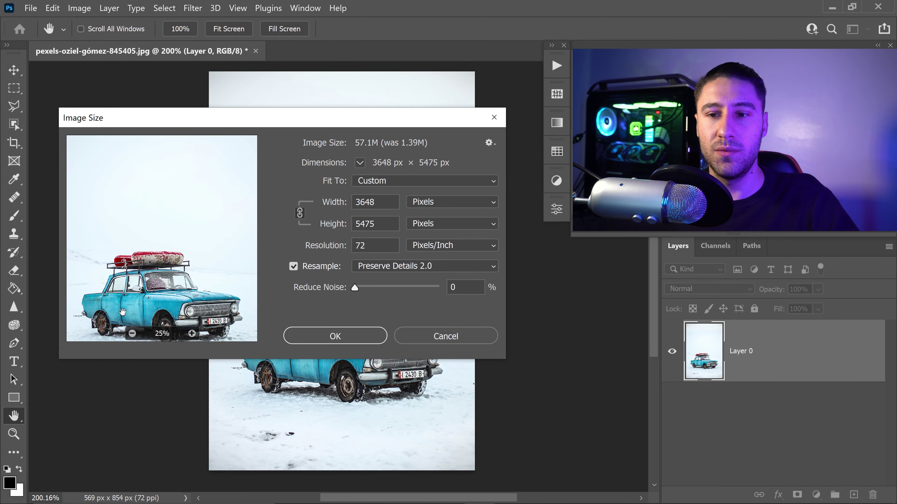
click(131, 334)
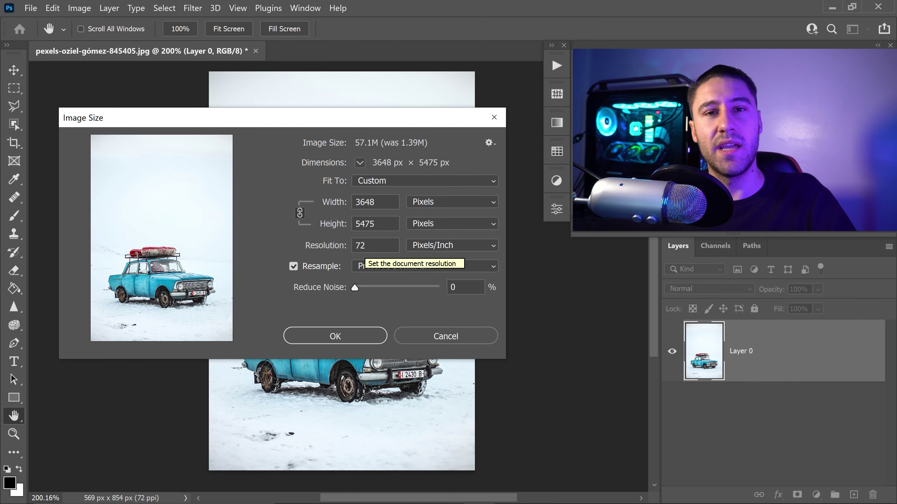
Keep Pixels/Inch as the icon's resolution unit and open the resampling method list.
click(437, 245)
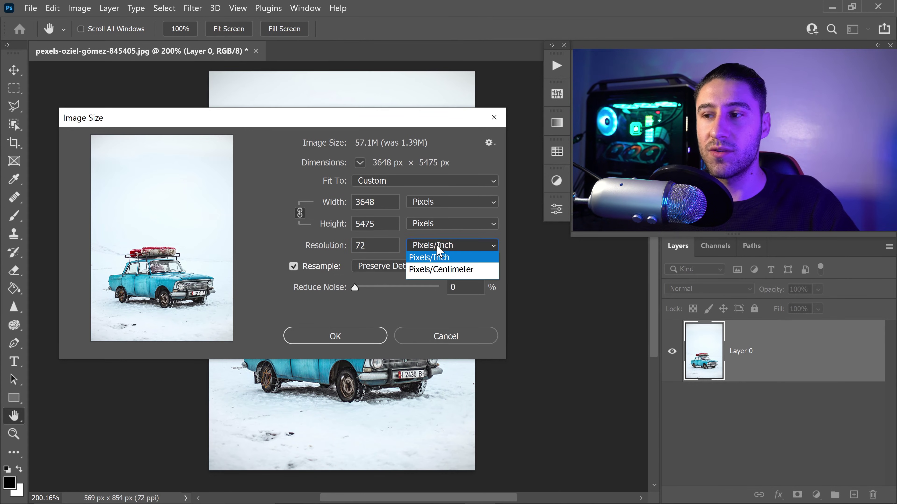
click(452, 257)
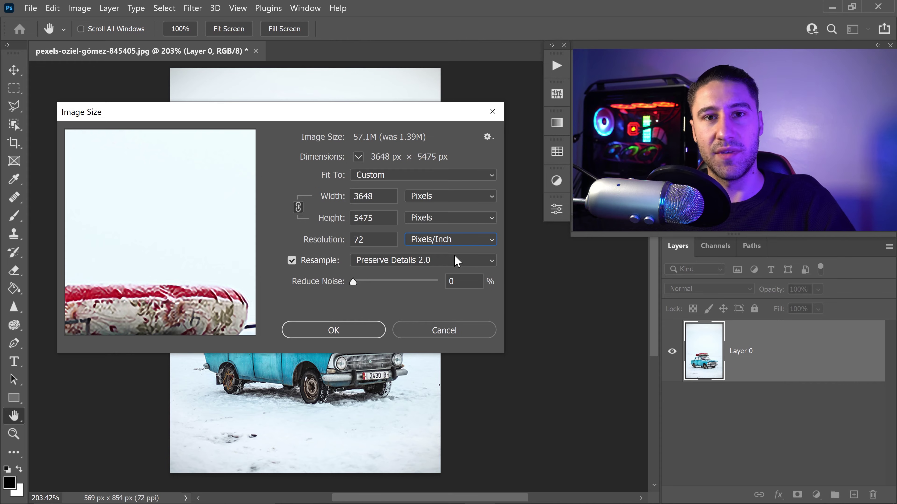
click(446, 263)
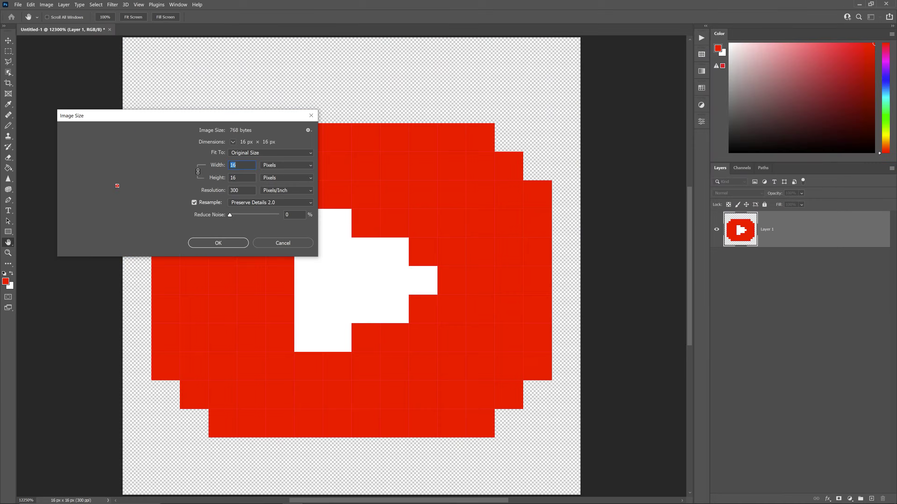
Resize the icon to 1000 px wide with Nearest Neighbor (hard edges) resampling and apply it.
text(1000)
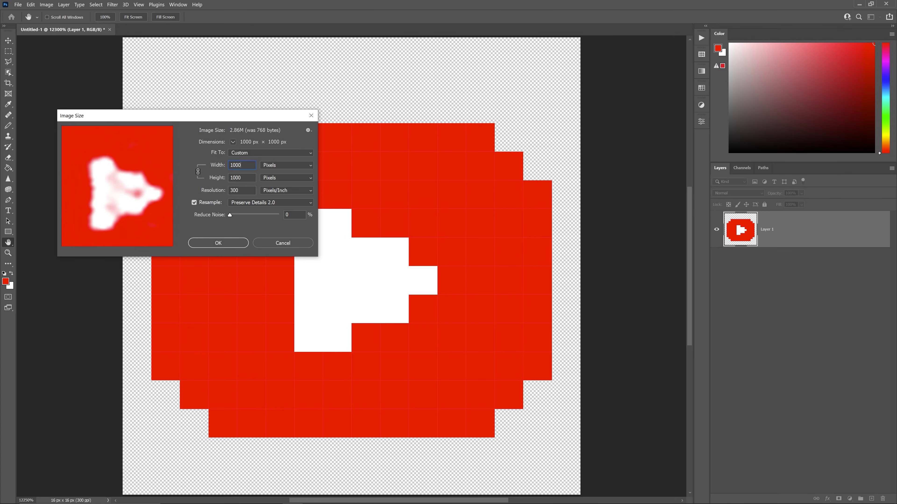
click(277, 203)
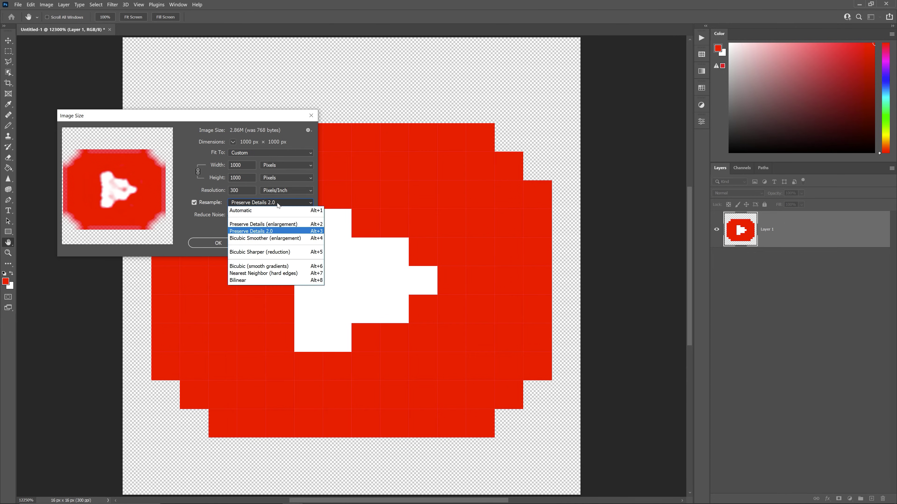
click(262, 273)
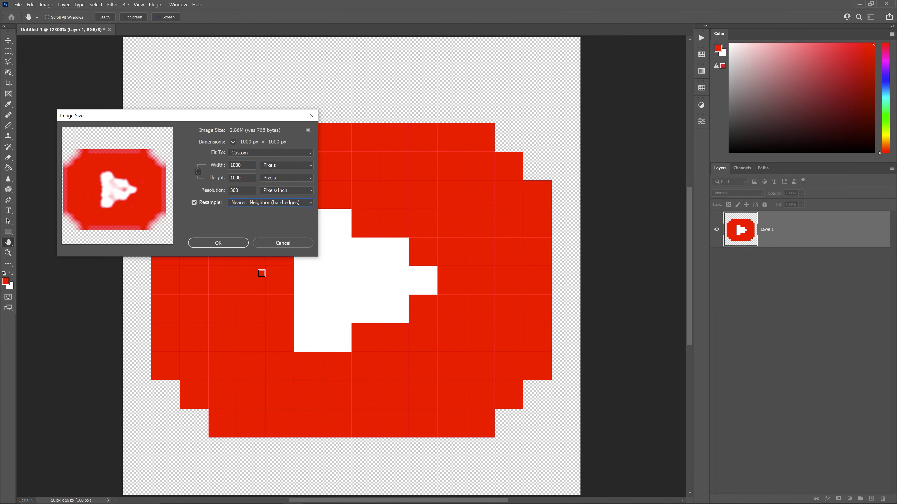
key(Return)
key(v)
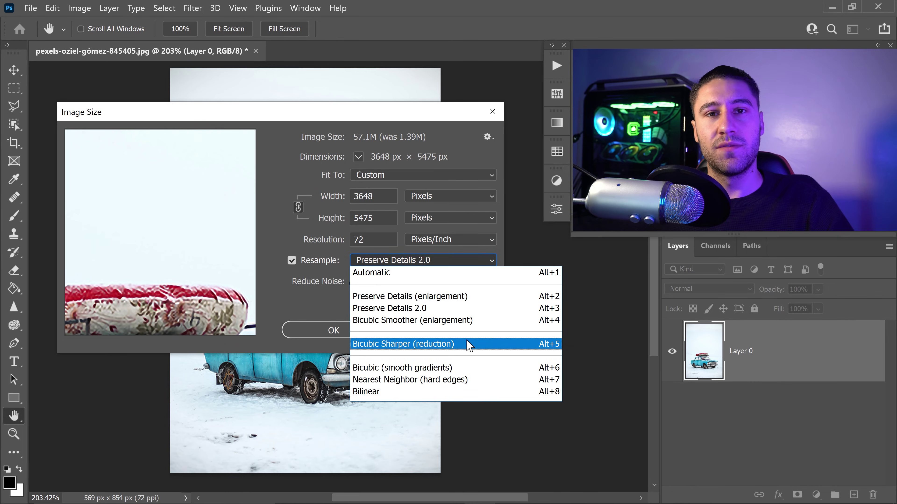
Select Preserve Details 2.0 as the car photo's resampling method.
click(414, 310)
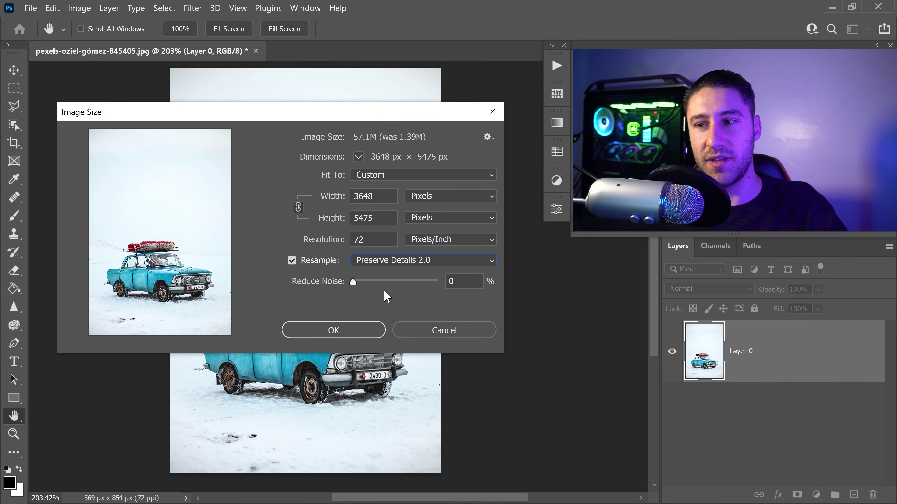
drag(354, 285, 371, 285)
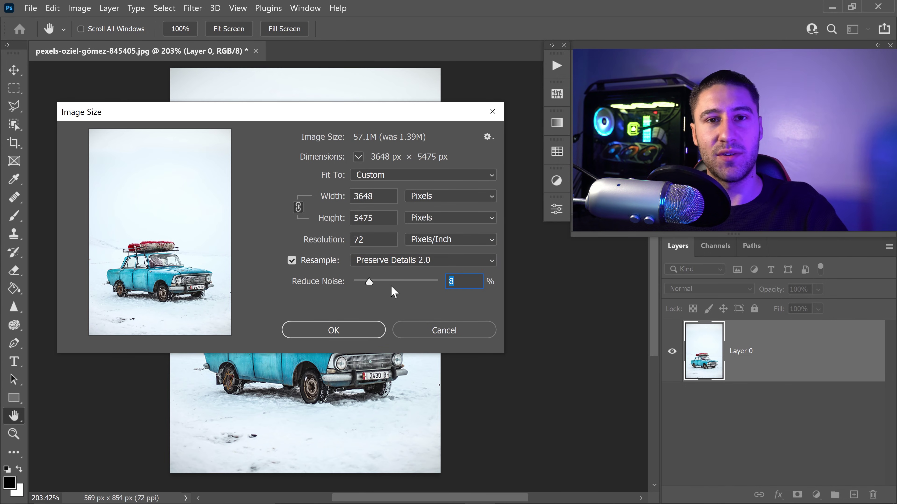
drag(369, 282, 291, 287)
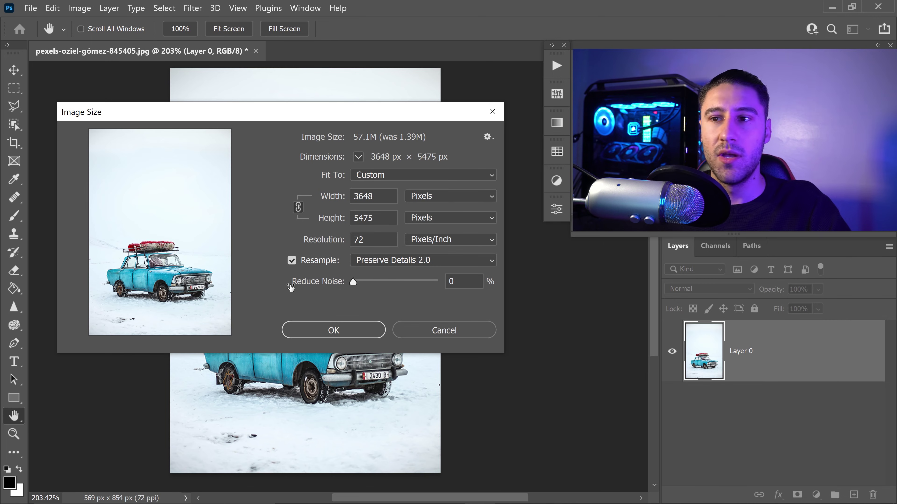
mouse_move(197, 321)
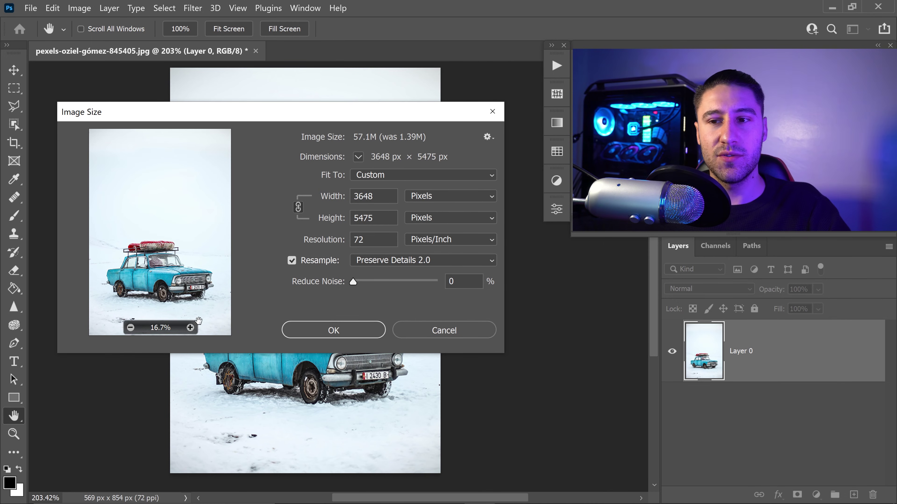
click(190, 328)
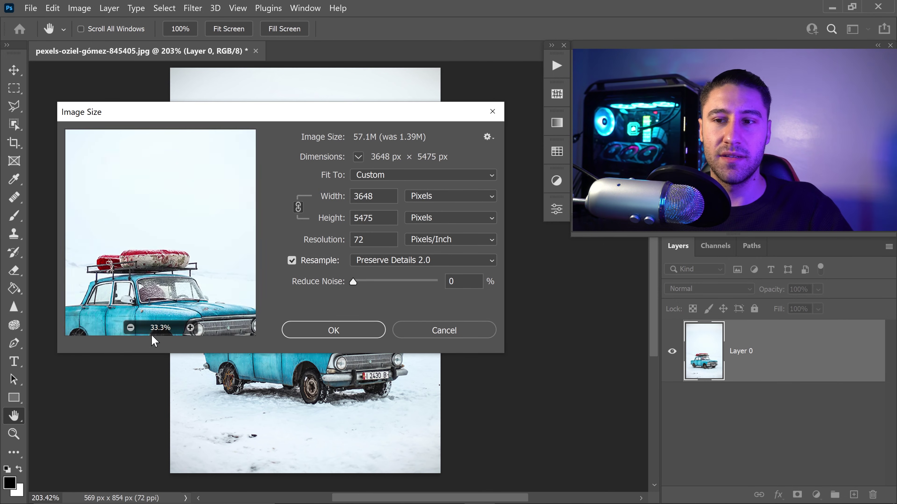
click(131, 328)
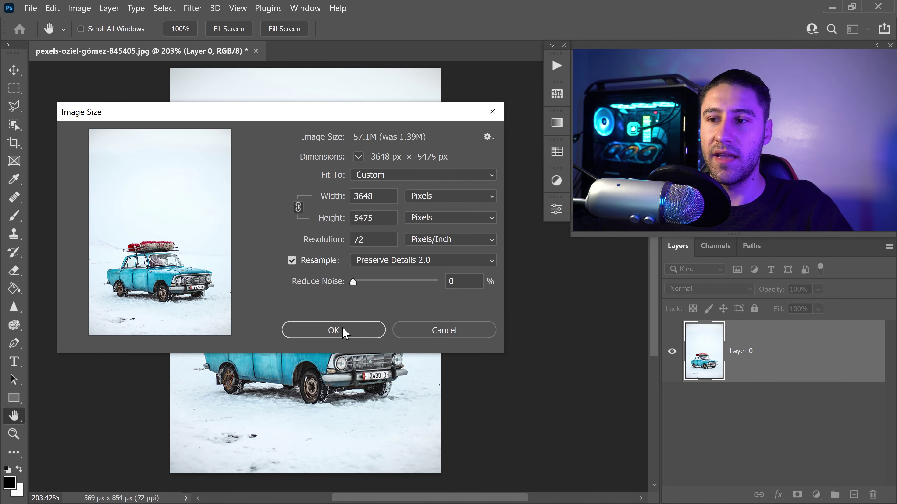
Apply the 3648 × 5475 px upscale and fit the whole enlarged photo in the window.
click(333, 330)
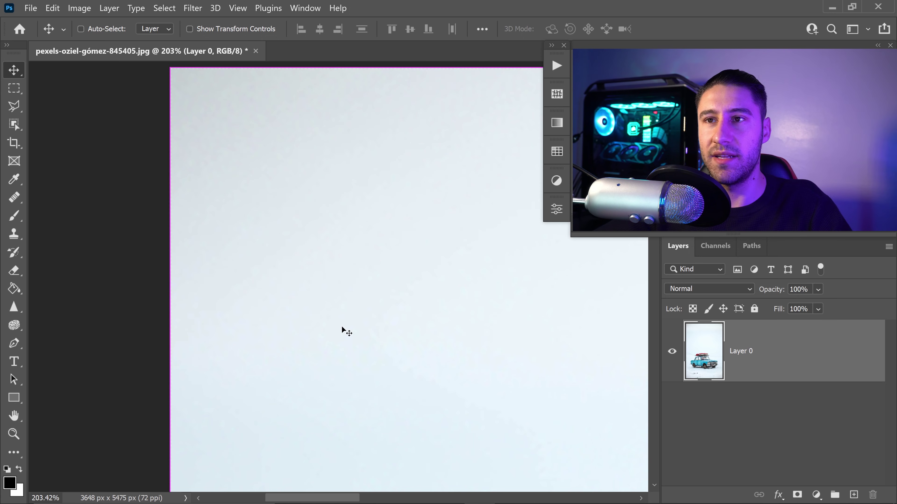
key(ctrl+0)
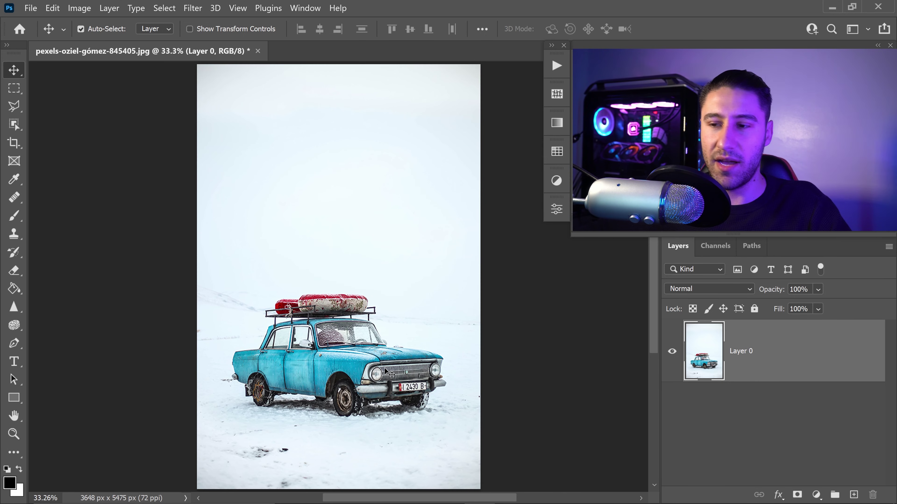
scroll(386, 372, up, 6)
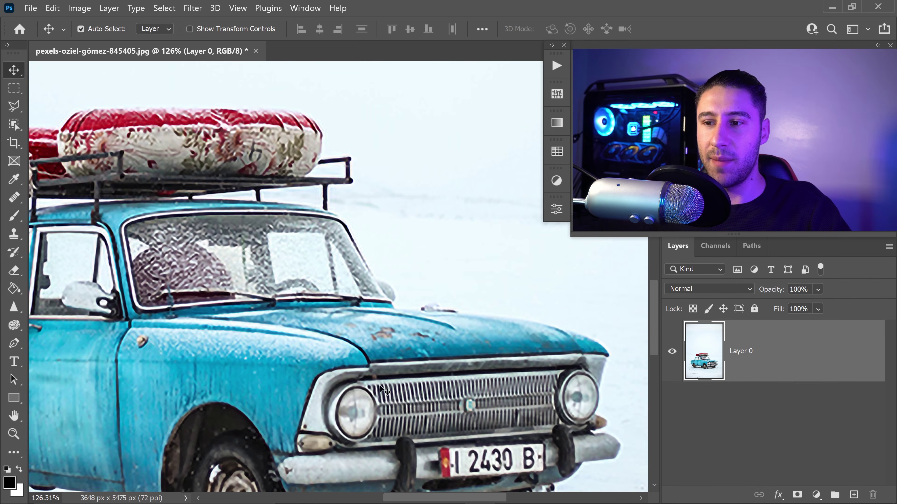
scroll(387, 403, up, 1)
drag(343, 435, 413, 370)
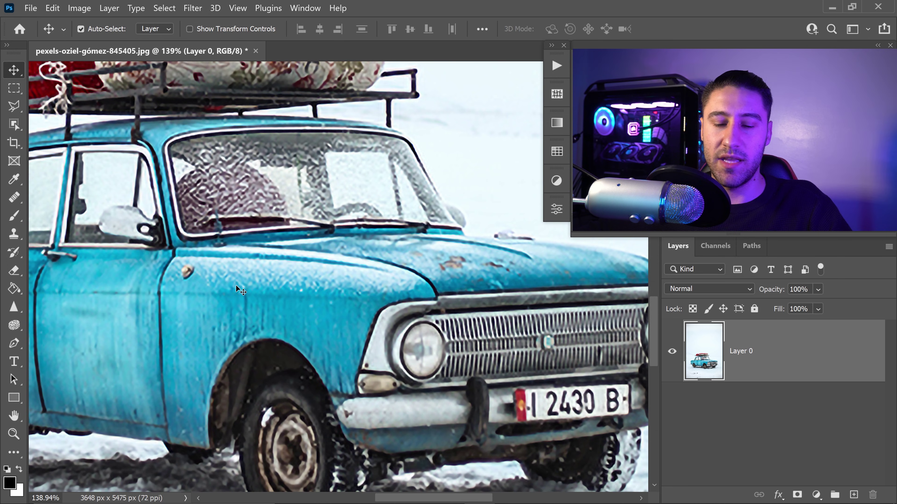
scroll(240, 291, down, 2)
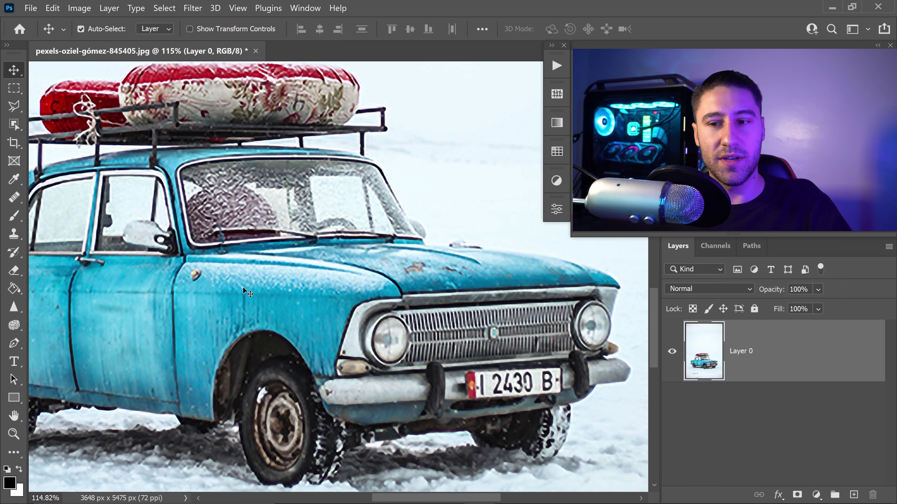
scroll(246, 292, down, 5)
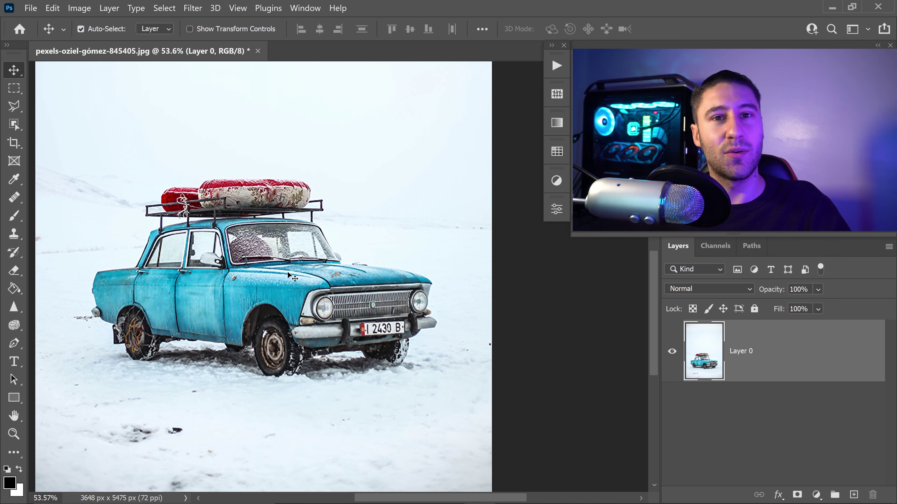
scroll(288, 275, down, 3)
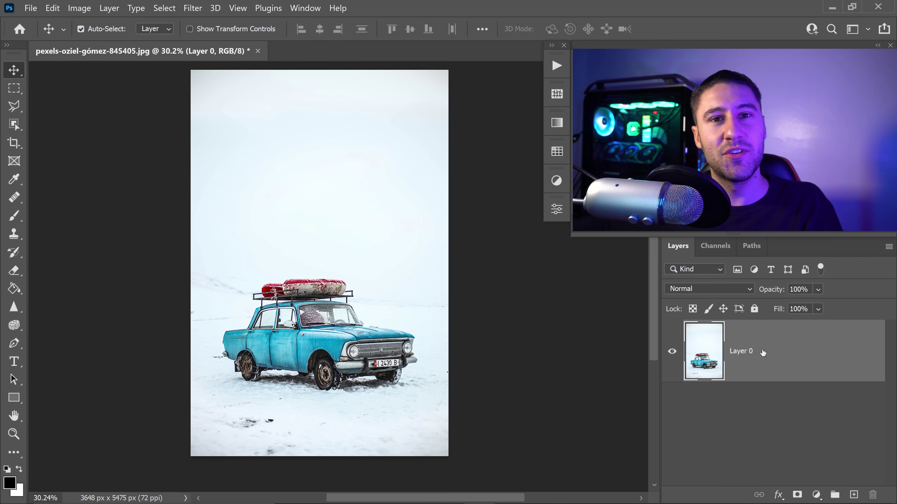